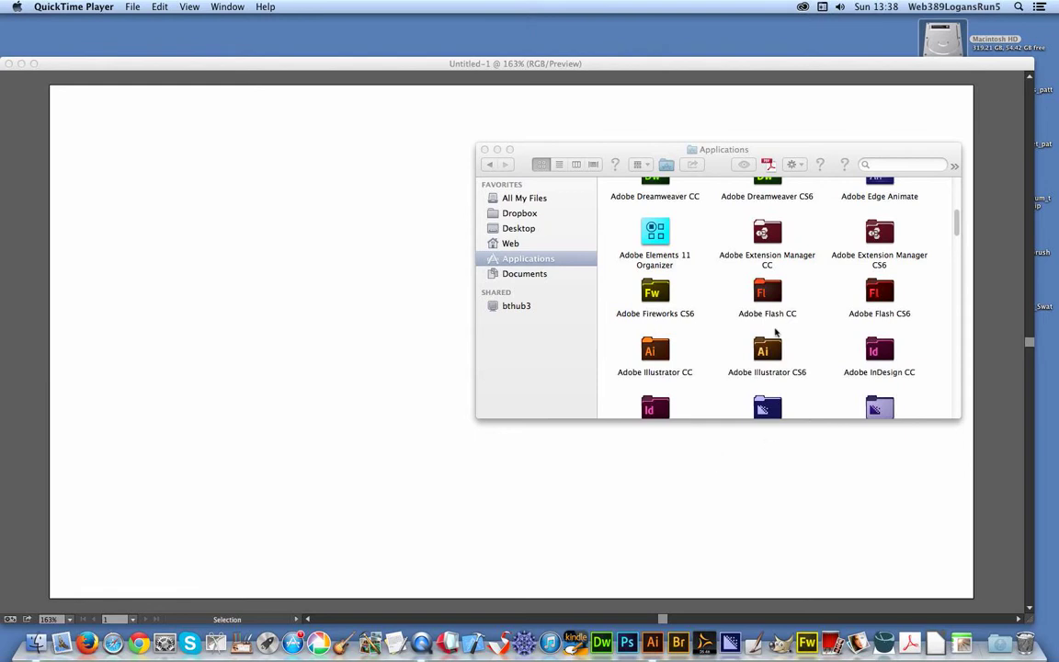
In Finder, browse Adobe Illustrator CC > Presets > en_US, peek into Swatches, then return to en_US.
{"action": "left_click", "coordinate": [715, 152]}
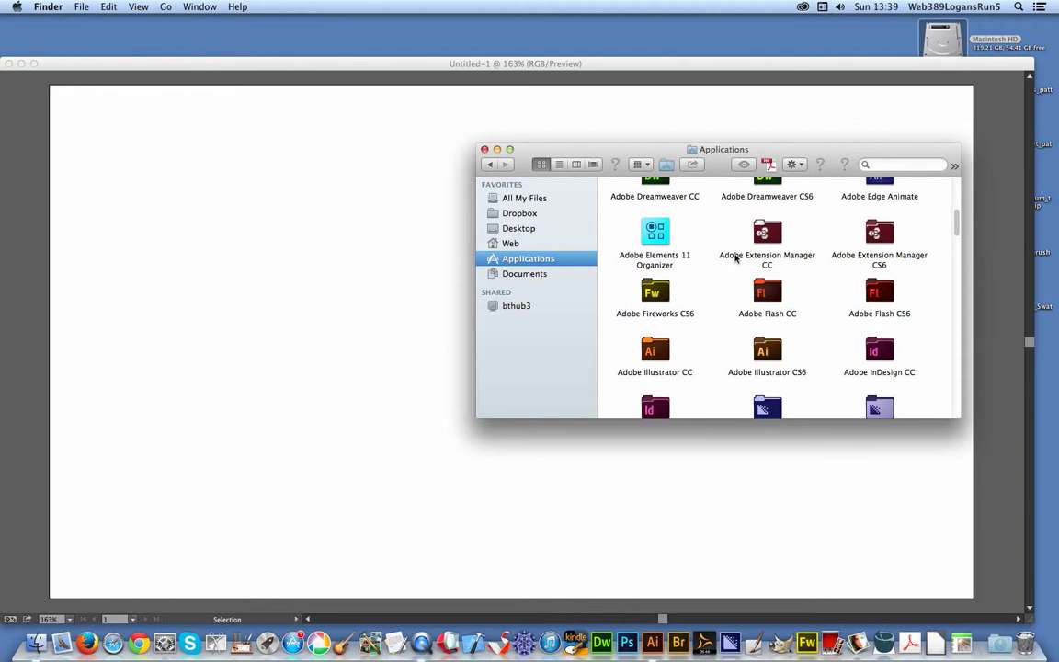
{"action": "left_click", "coordinate": [658, 355]}
{"action": "double_click", "coordinate": [660, 357]}
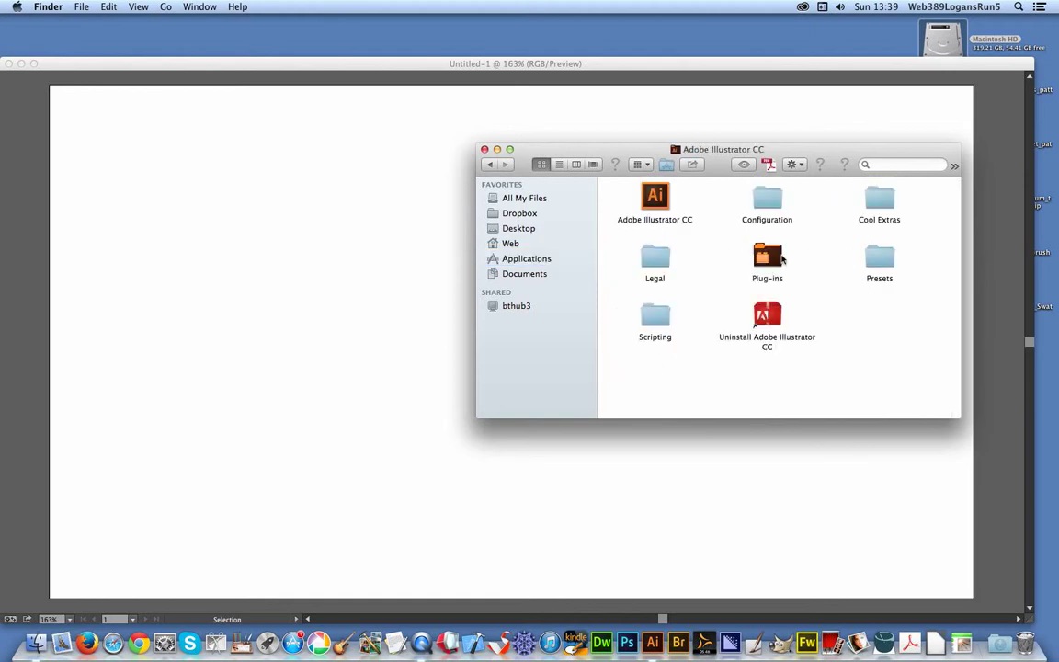
{"action": "double_click", "coordinate": [876, 261]}
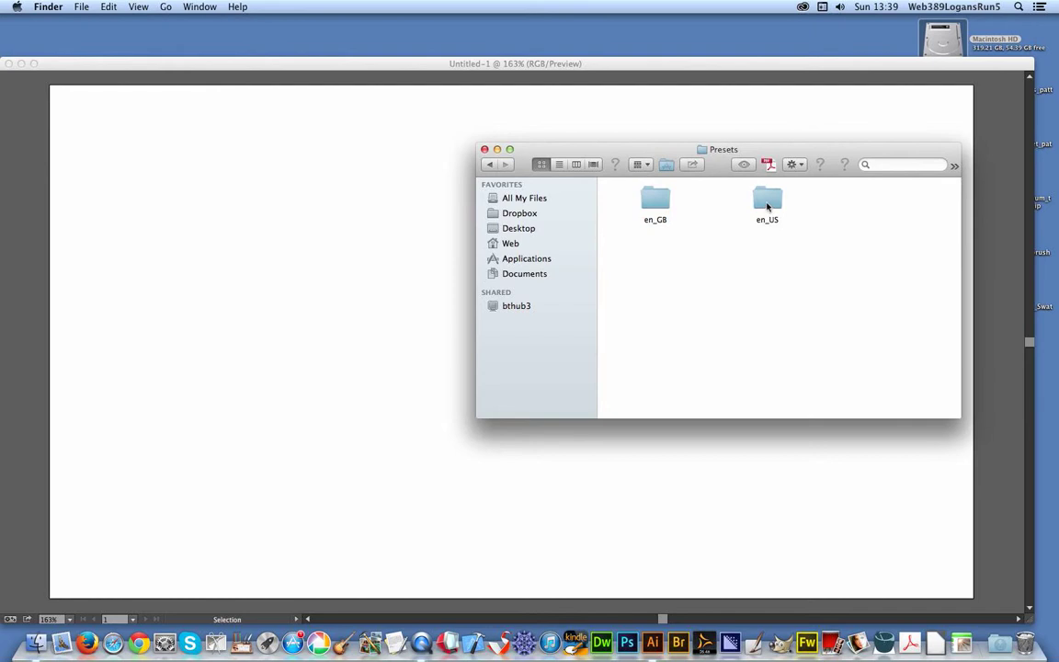
{"action": "double_click", "coordinate": [767, 207]}
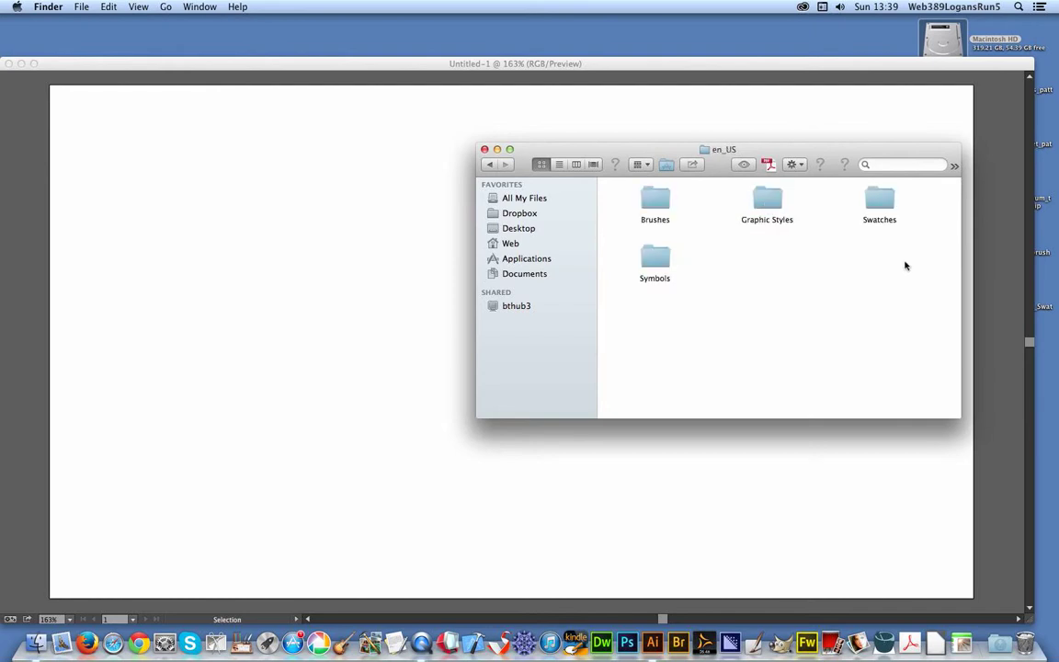
{"action": "double_click", "coordinate": [874, 204]}
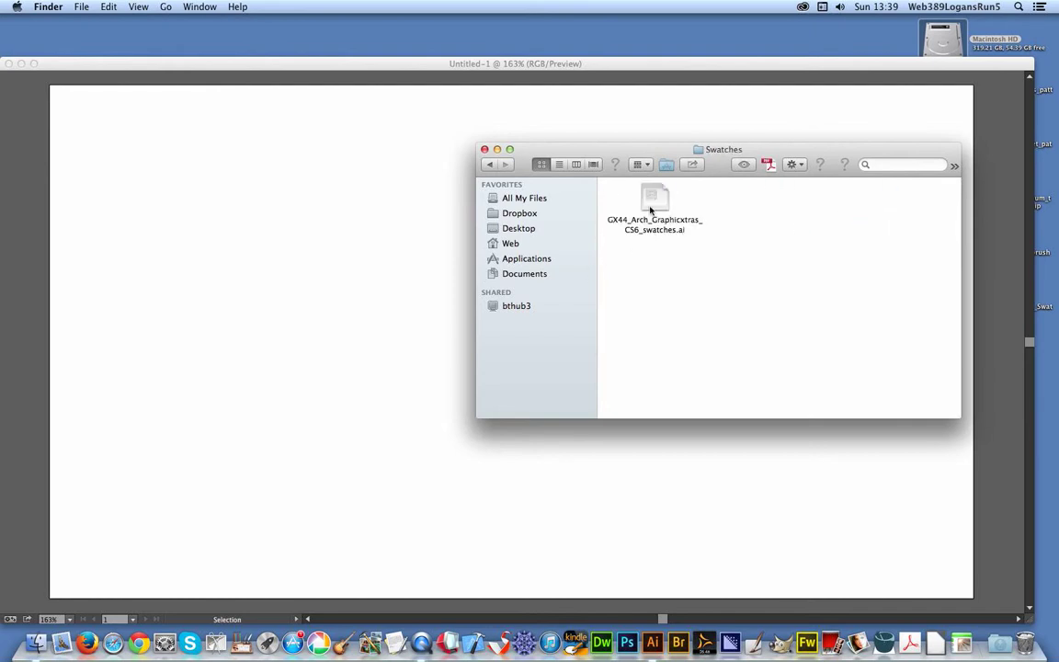
{"action": "left_click", "coordinate": [490, 165]}
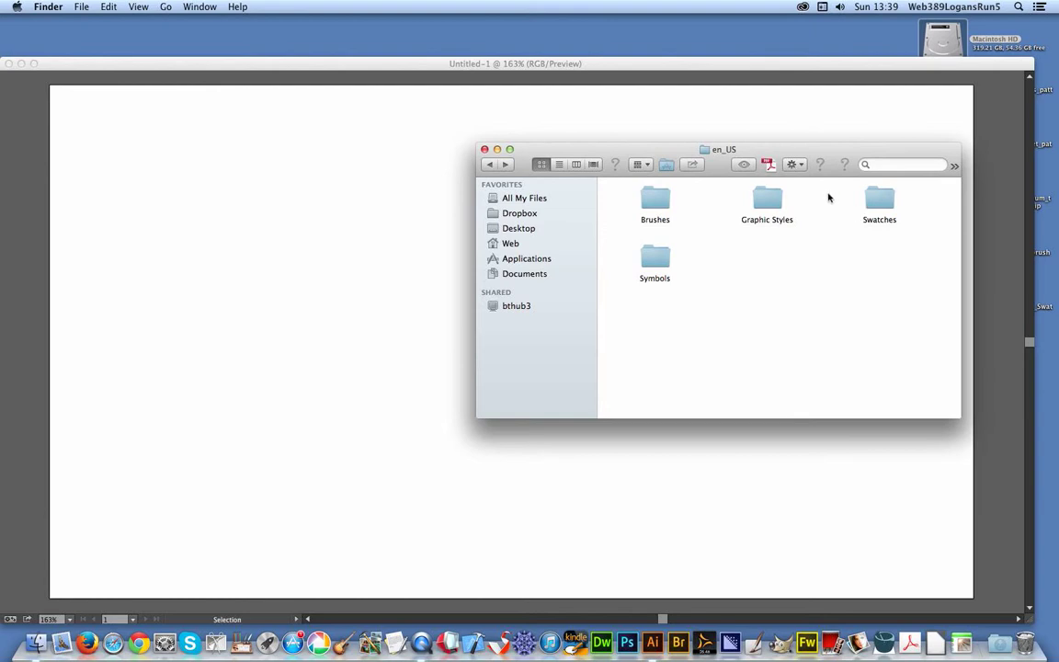
{"action": "left_click", "coordinate": [765, 150]}
Back in Illustrator, raise the Swatches panel and reach its Open Swatch Library submenu.
{"action": "left_click", "coordinate": [526, 69]}
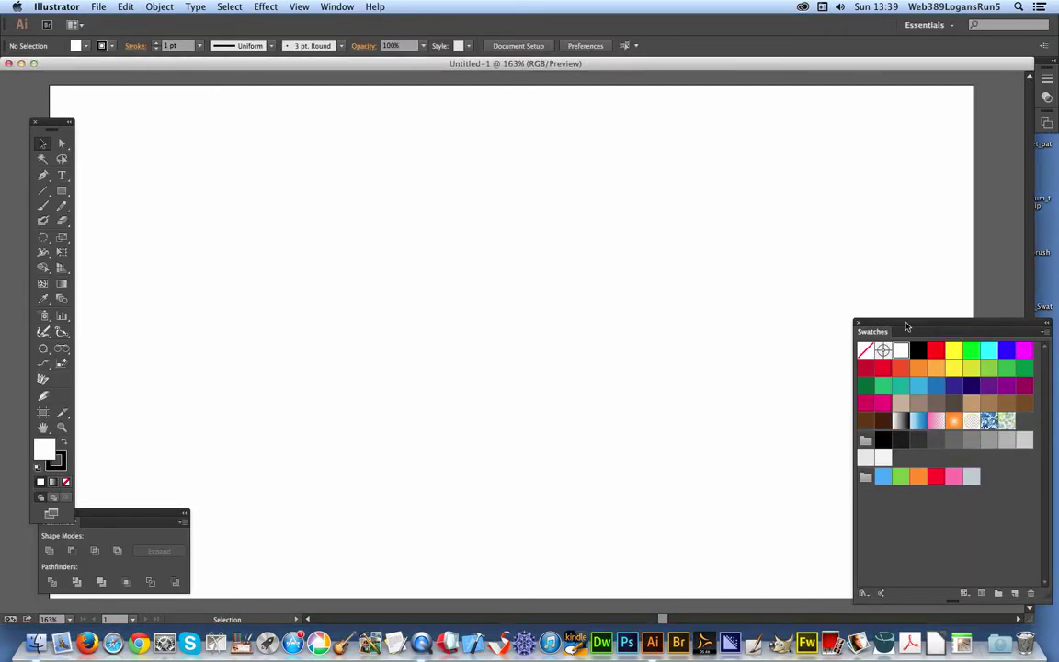
{"action": "left_click_drag", "start_coordinate": [906, 326], "coordinate": [720, 124]}
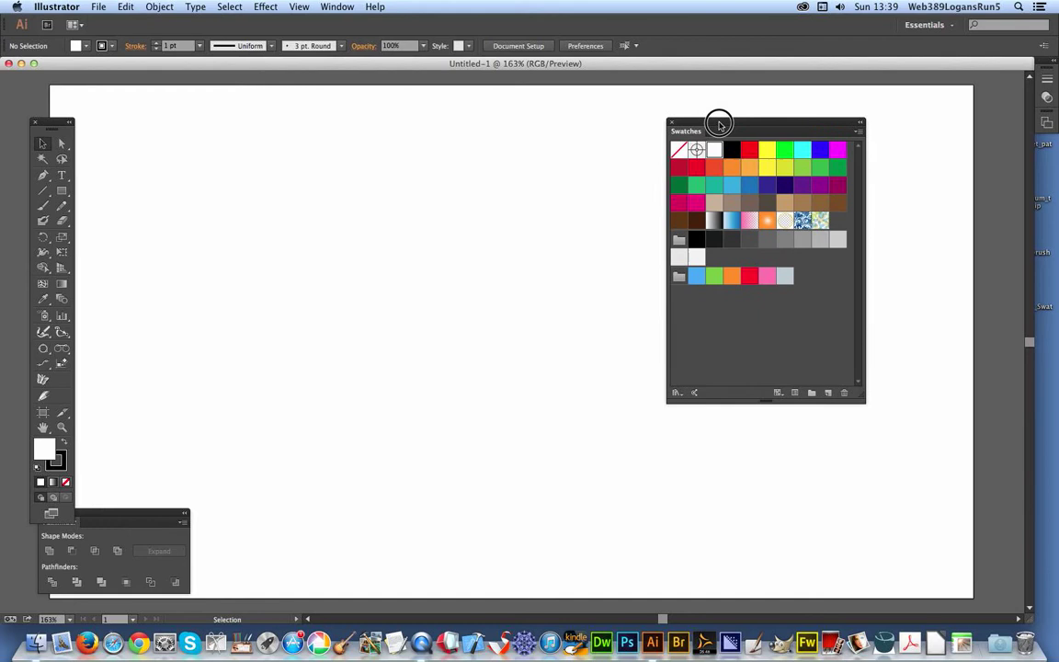
{"action": "left_click", "coordinate": [350, 7]}
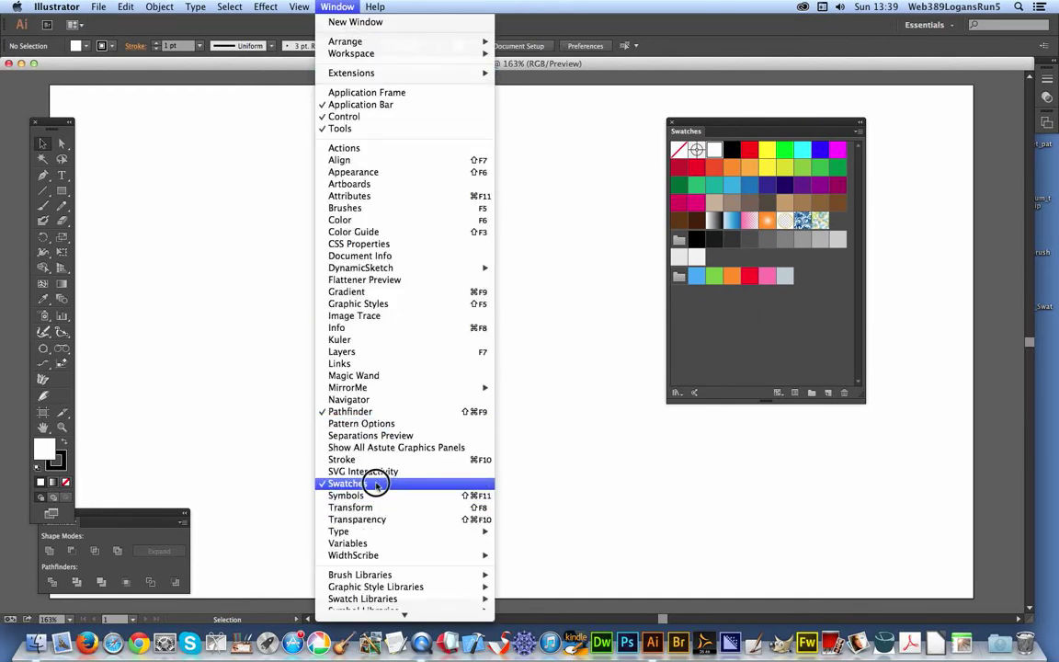
{"action": "left_click", "coordinate": [724, 130]}
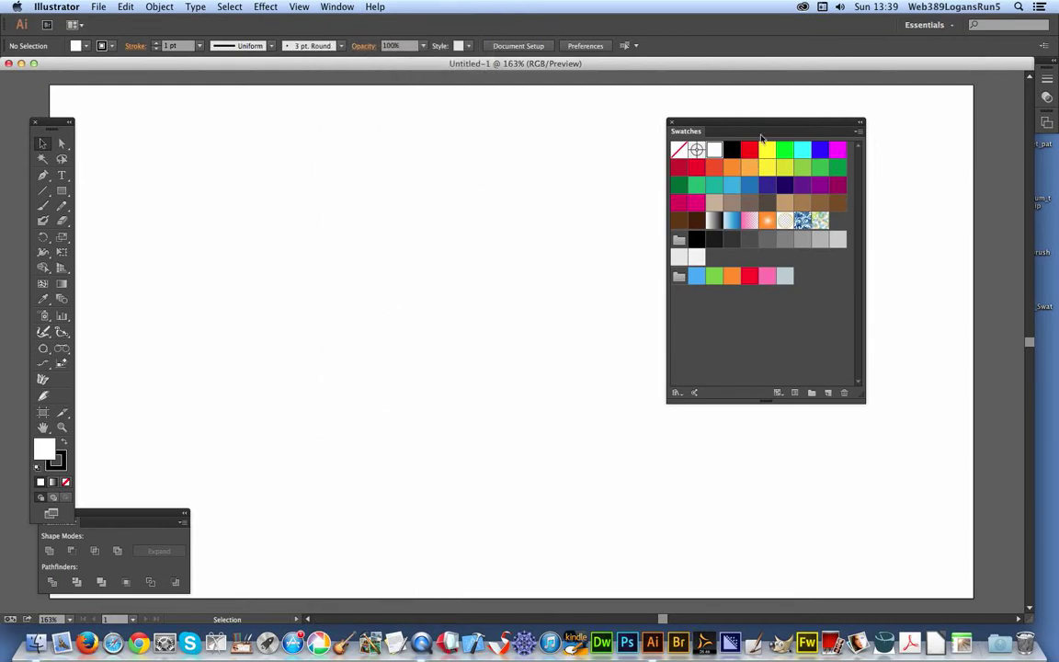
{"action": "left_click", "coordinate": [857, 136]}
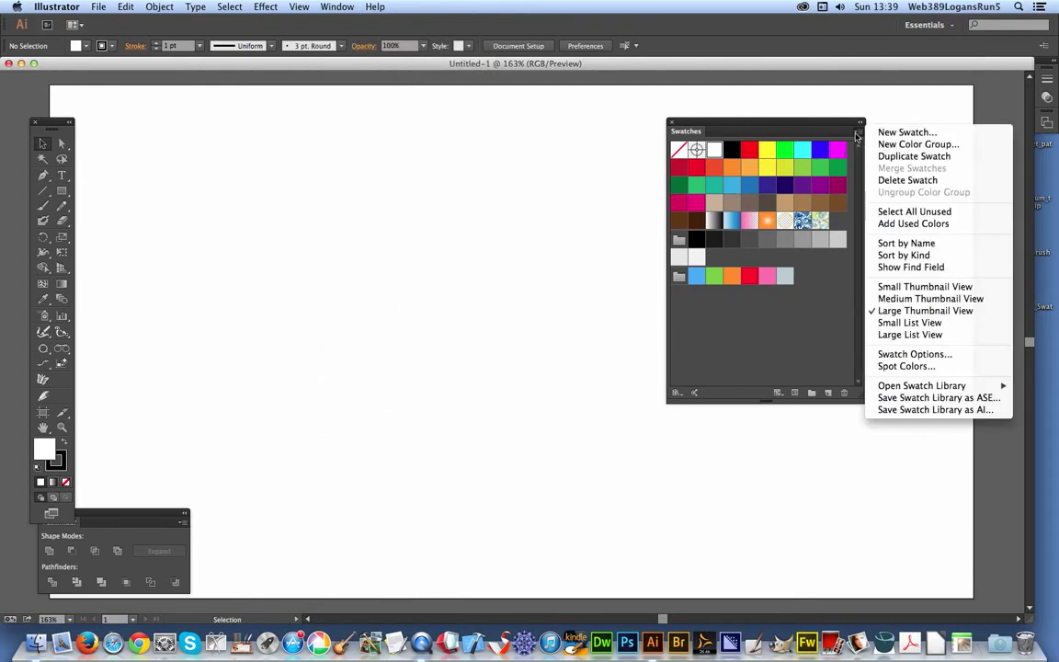
{"action": "mouse_move", "coordinate": [913, 392]}
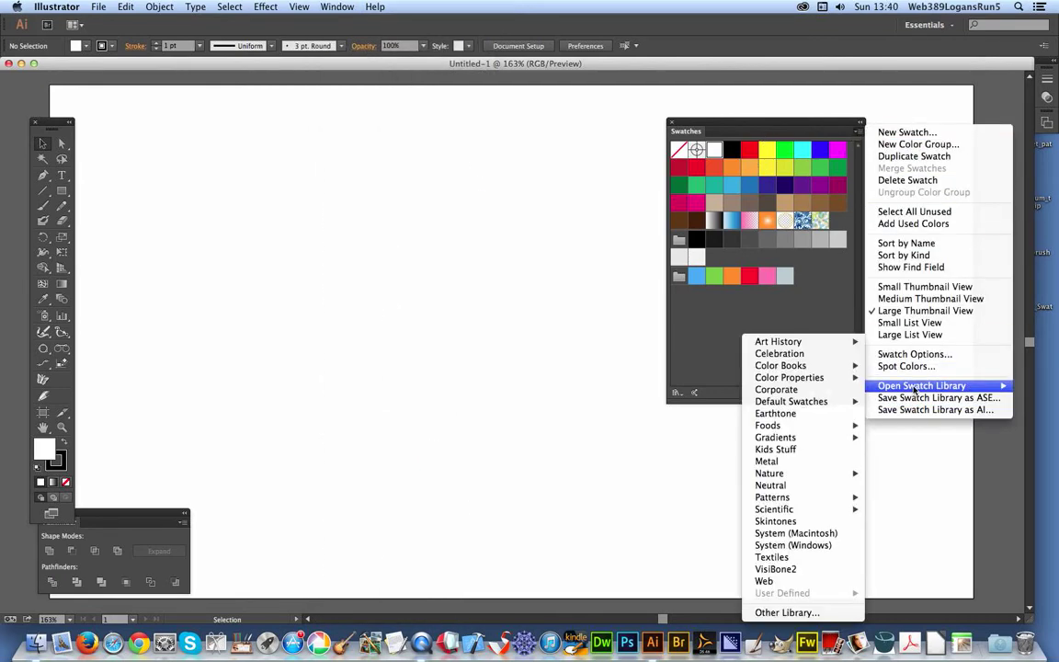
Browse Web > my graphicxtras products > Illustrator Swatches > Arabic – Pack 47 and open GX47_Arabic.ai.
{"action": "left_click", "coordinate": [814, 613]}
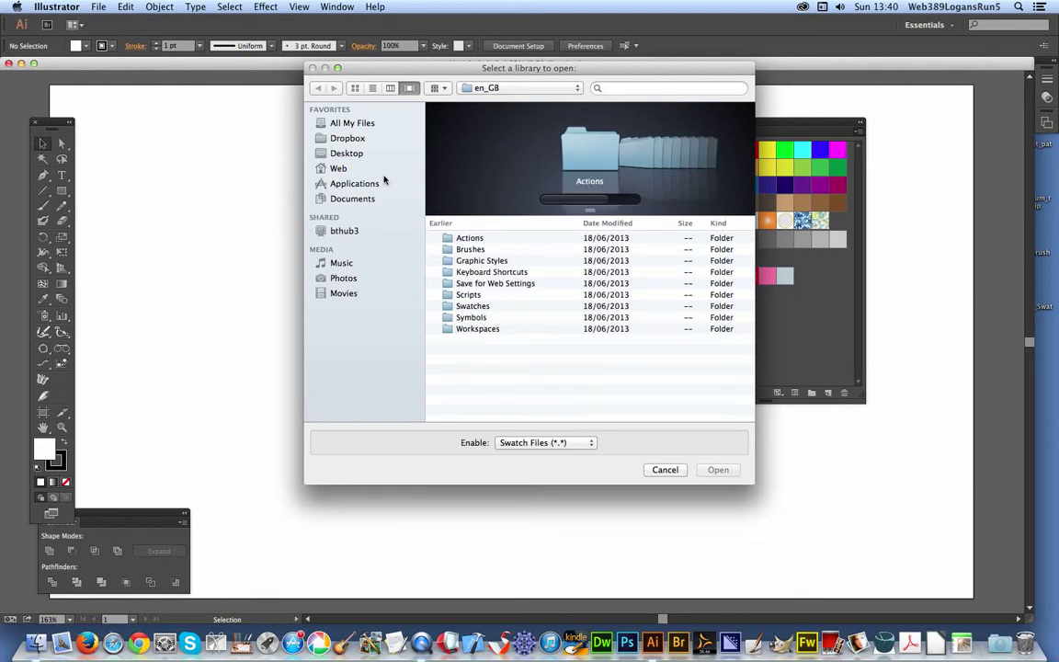
{"action": "left_click", "coordinate": [338, 170]}
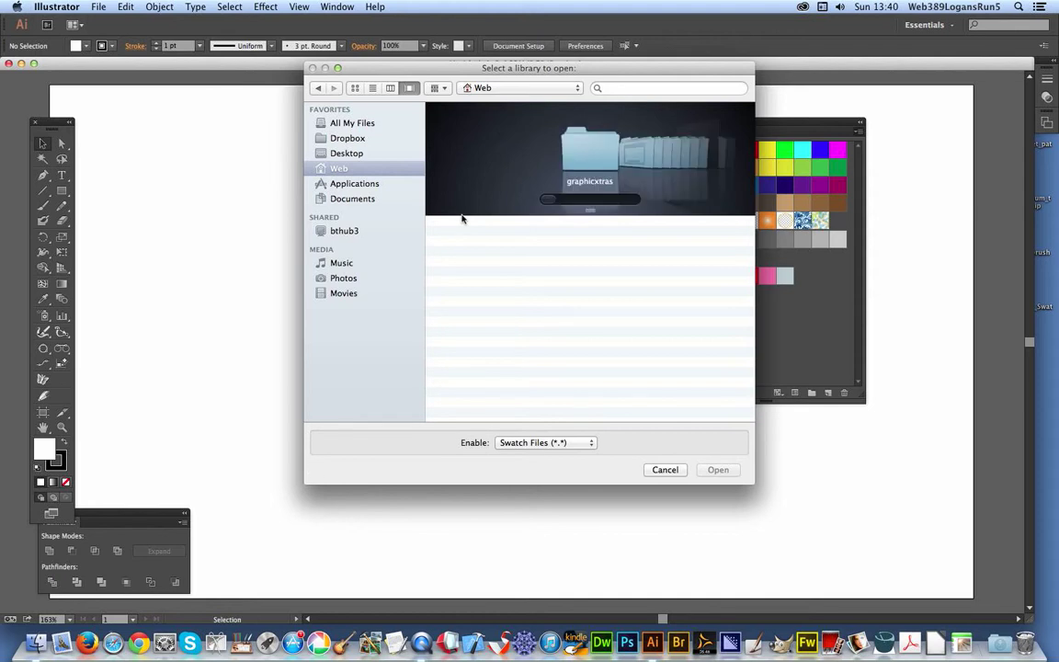
{"action": "left_click", "coordinate": [495, 281]}
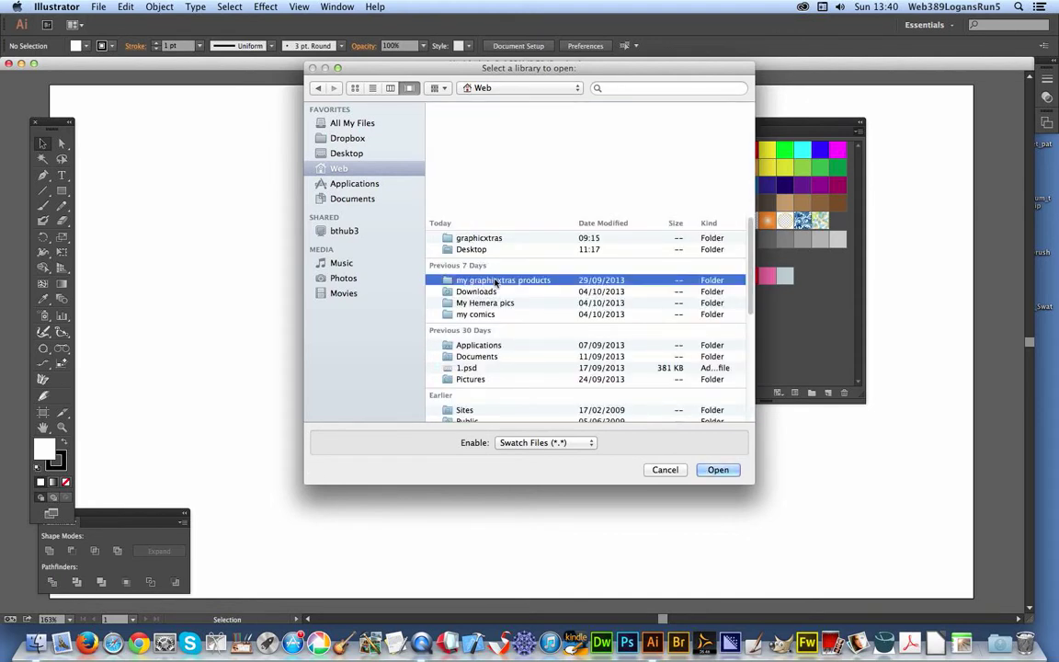
{"action": "double_click", "coordinate": [495, 279]}
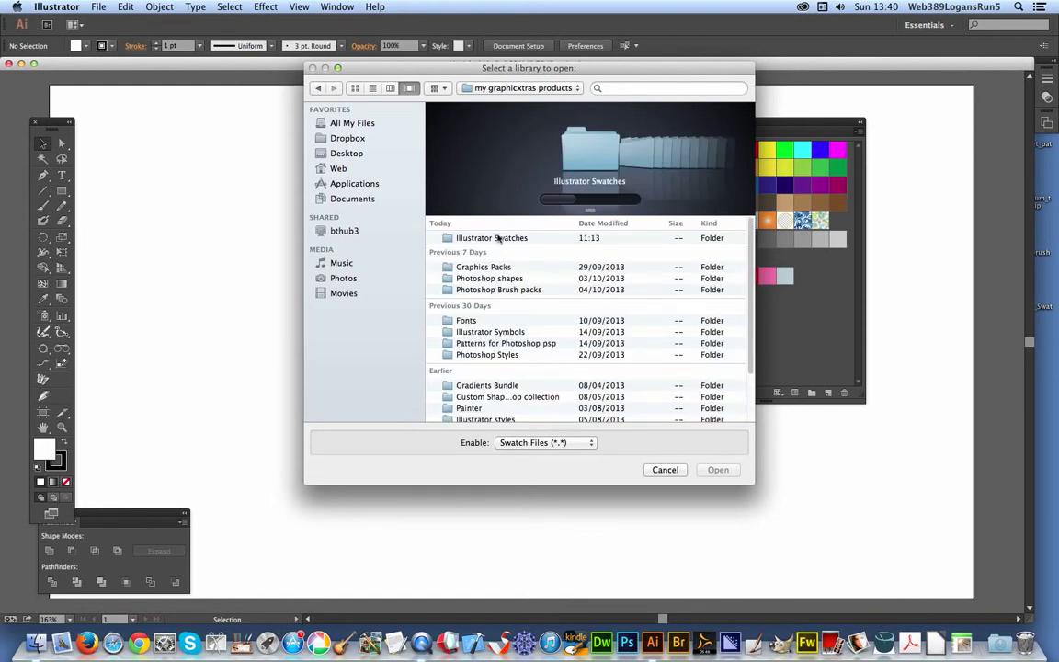
{"action": "left_click", "coordinate": [496, 239]}
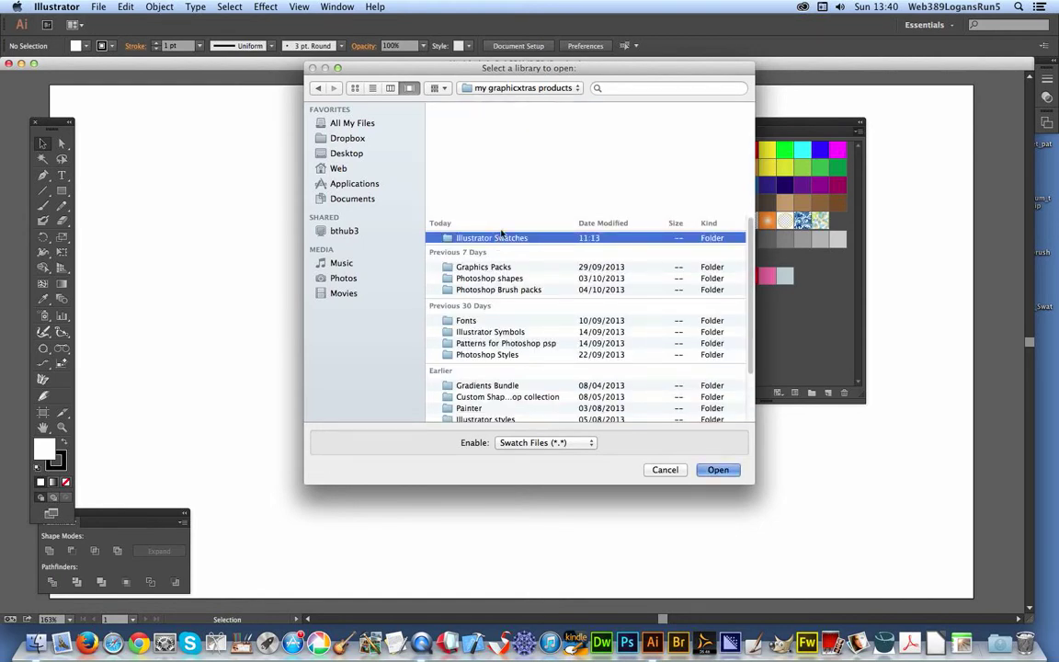
{"action": "double_click", "coordinate": [498, 238]}
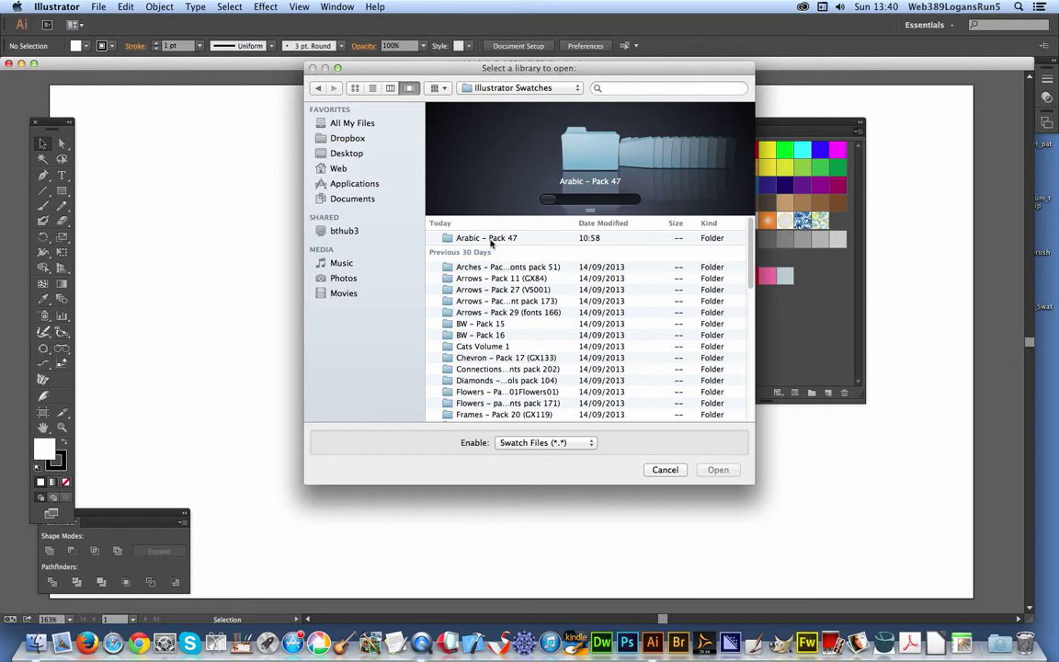
{"action": "left_click", "coordinate": [494, 238]}
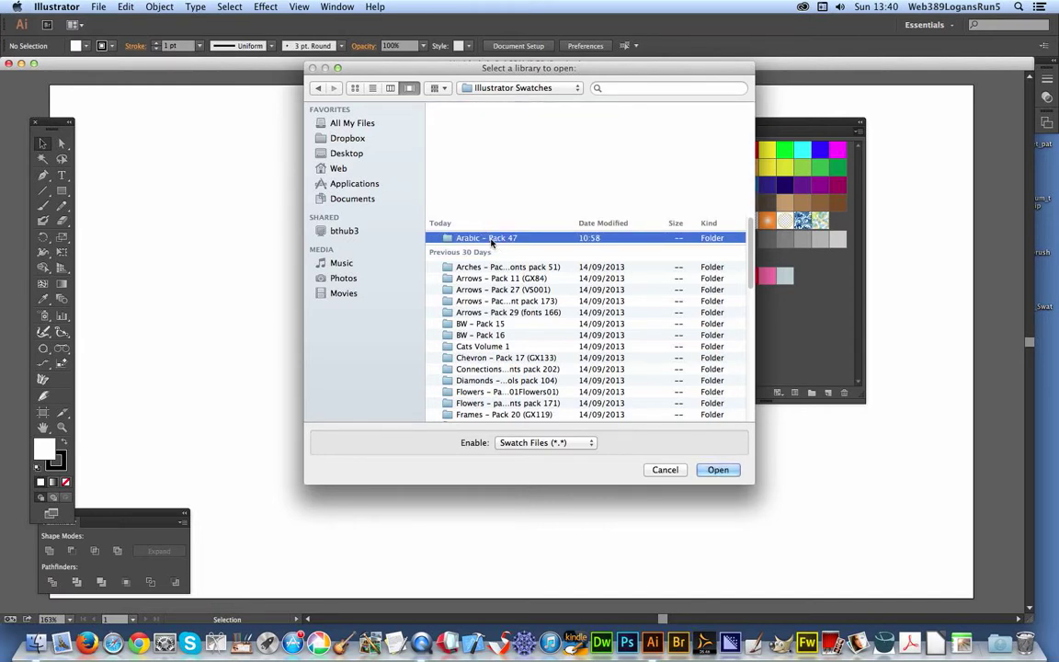
{"action": "double_click", "coordinate": [492, 239]}
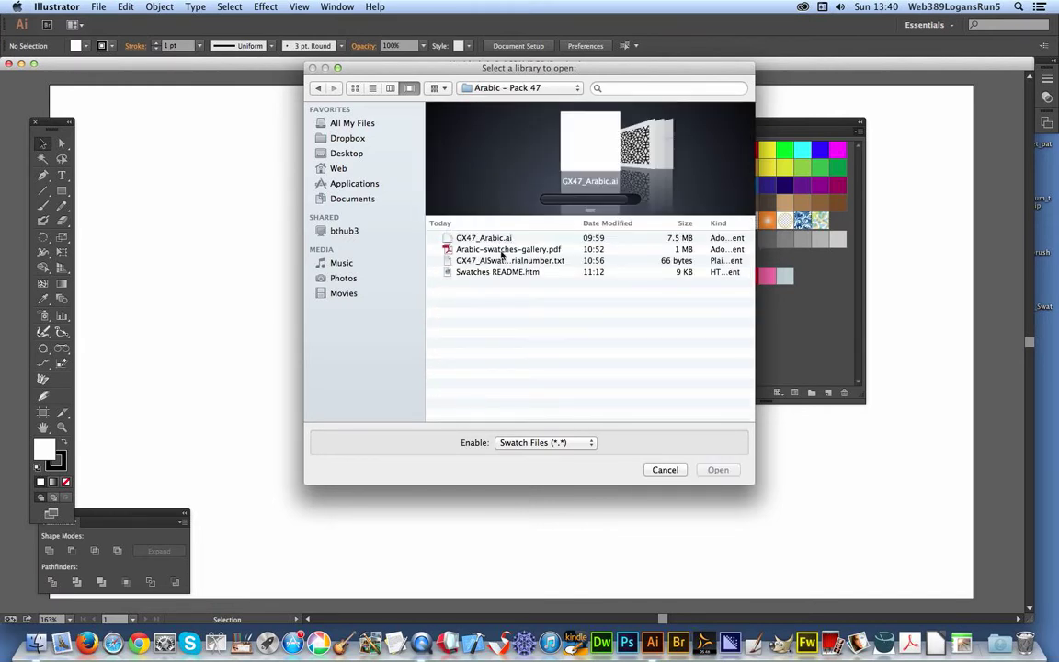
{"action": "left_click", "coordinate": [503, 240]}
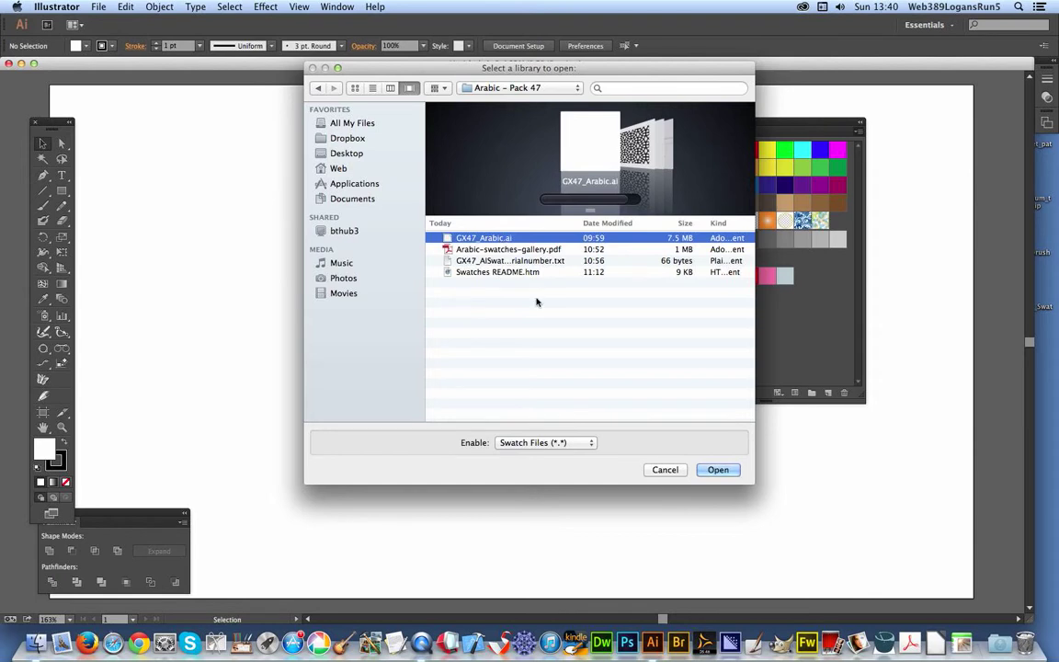
{"action": "left_click", "coordinate": [726, 469]}
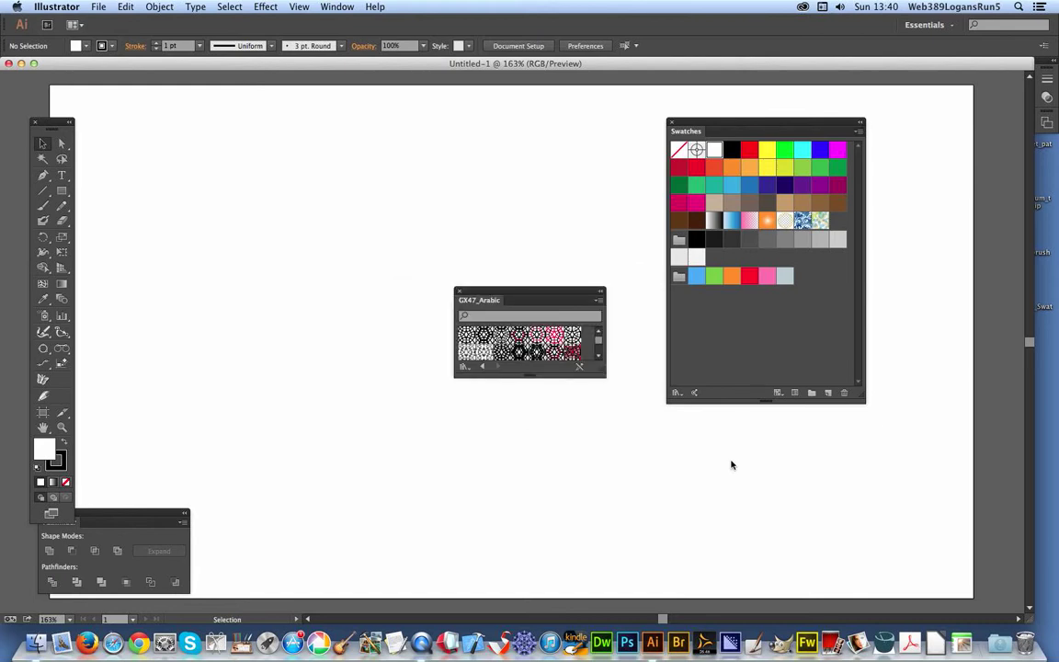
Nudge the GX47_Arabic library panel into place beside the Swatches panel.
{"action": "mouse_move", "coordinate": [520, 295]}
{"action": "left_mouse_down"}
{"action": "mouse_move", "coordinate": [539, 244]}
{"action": "mouse_move", "coordinate": [549, 295]}
{"action": "mouse_move", "coordinate": [539, 303]}
{"action": "left_mouse_up"}
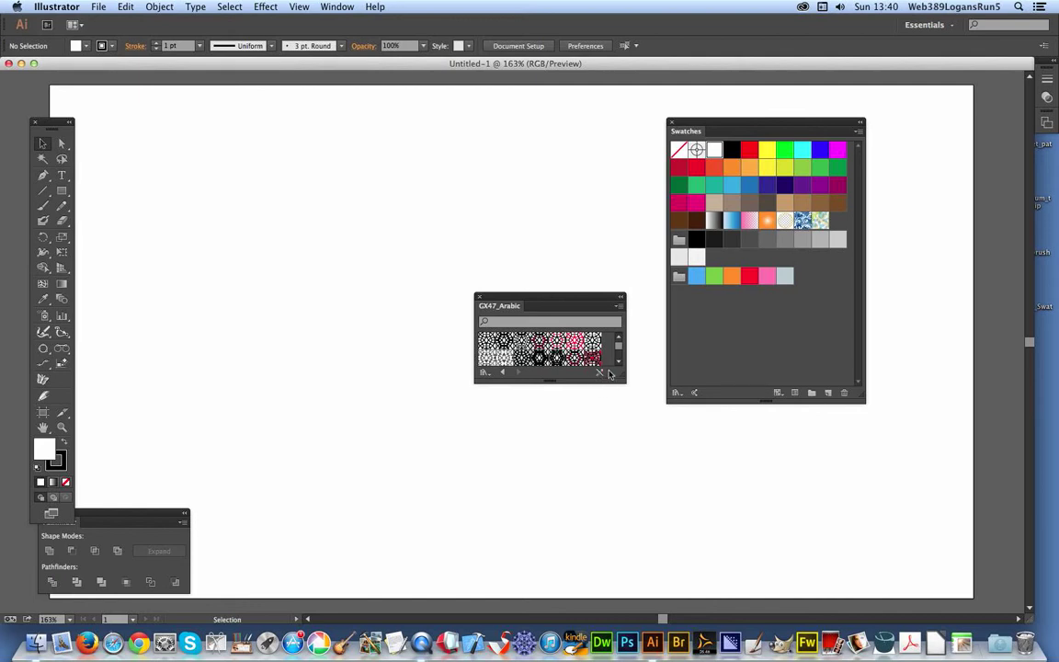
Draw a large rectangle across the artboard and give it an orange fill.
{"action": "left_click", "coordinate": [63, 191]}
{"action": "left_click_drag", "start_coordinate": [82, 98], "coordinate": [649, 556]}
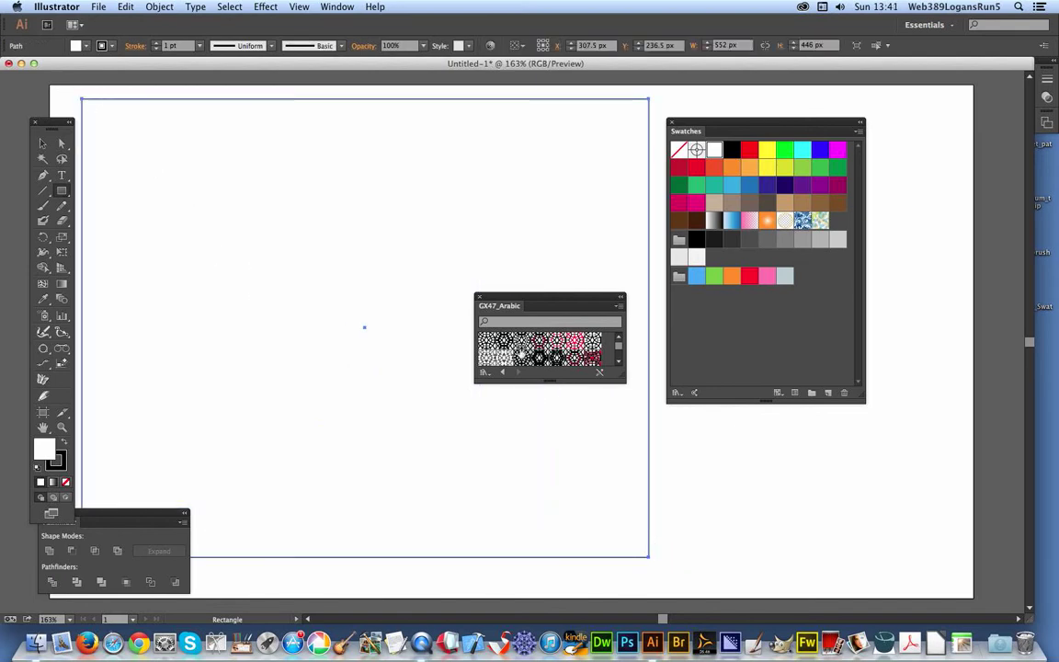
{"action": "left_click", "coordinate": [88, 48]}
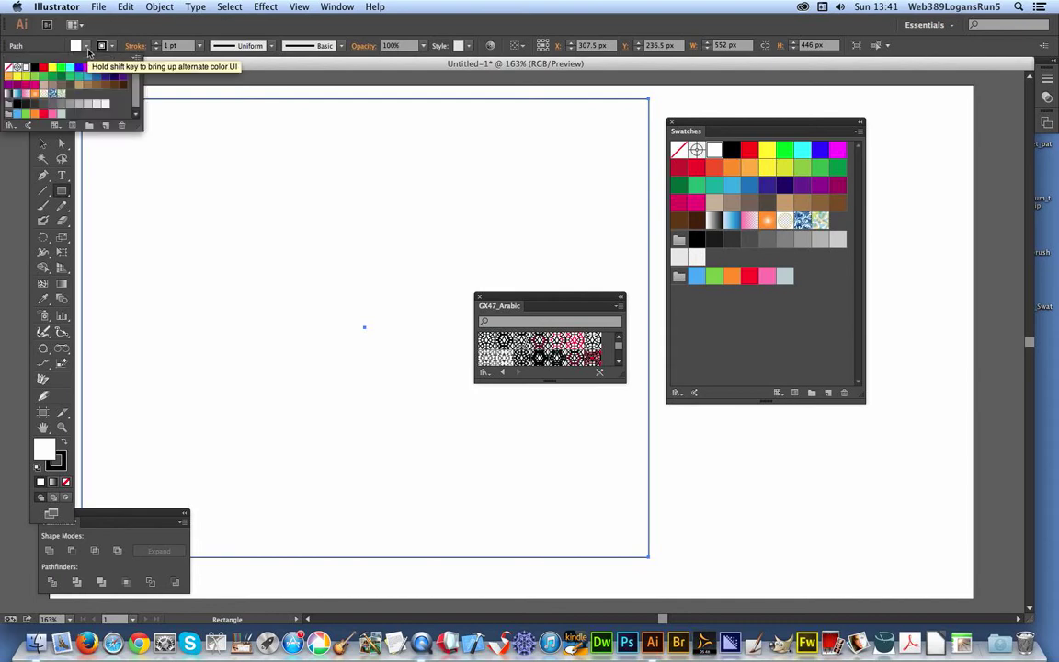
{"action": "left_click", "coordinate": [9, 75]}
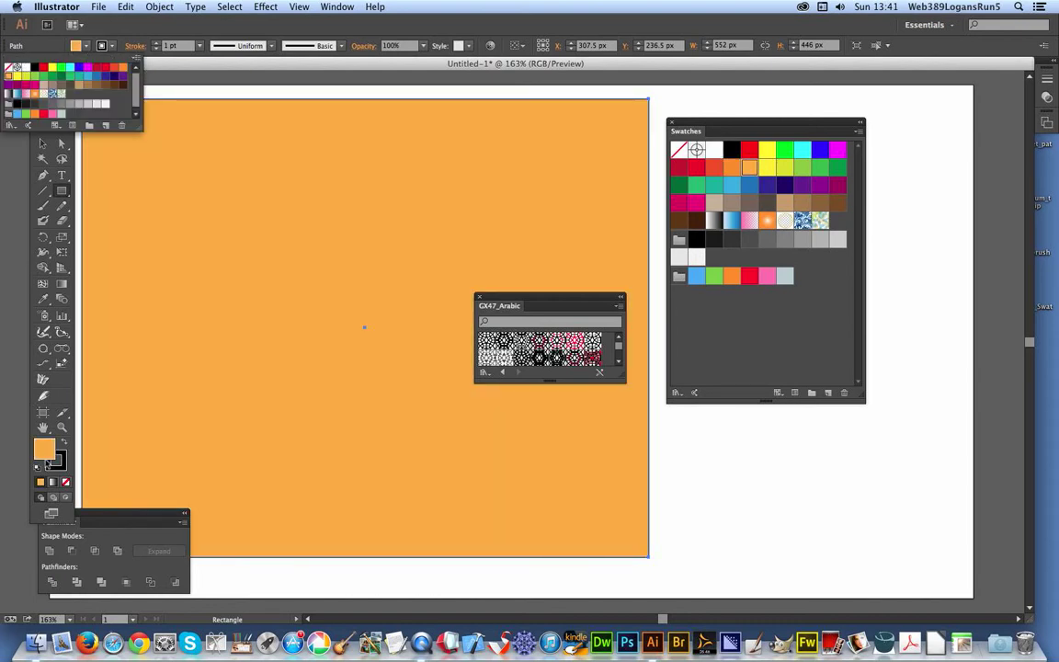
{"action": "key", "text": "Escape"}
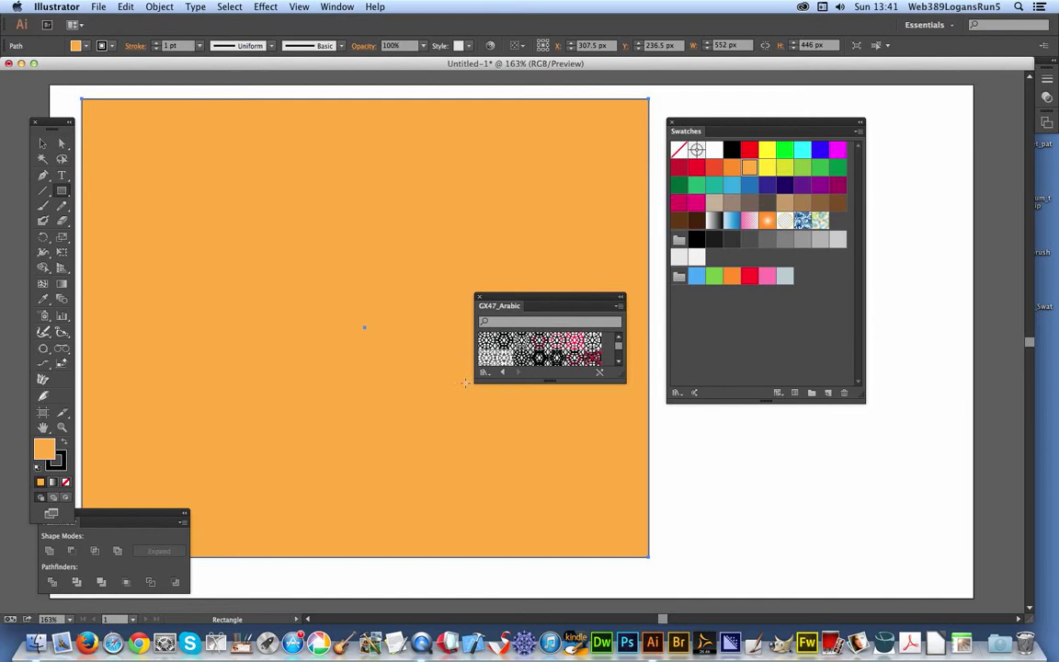
Try several GX47_Arabic patterns on the rectangle, ending with the red-and-black one.
{"action": "left_click", "coordinate": [492, 349]}
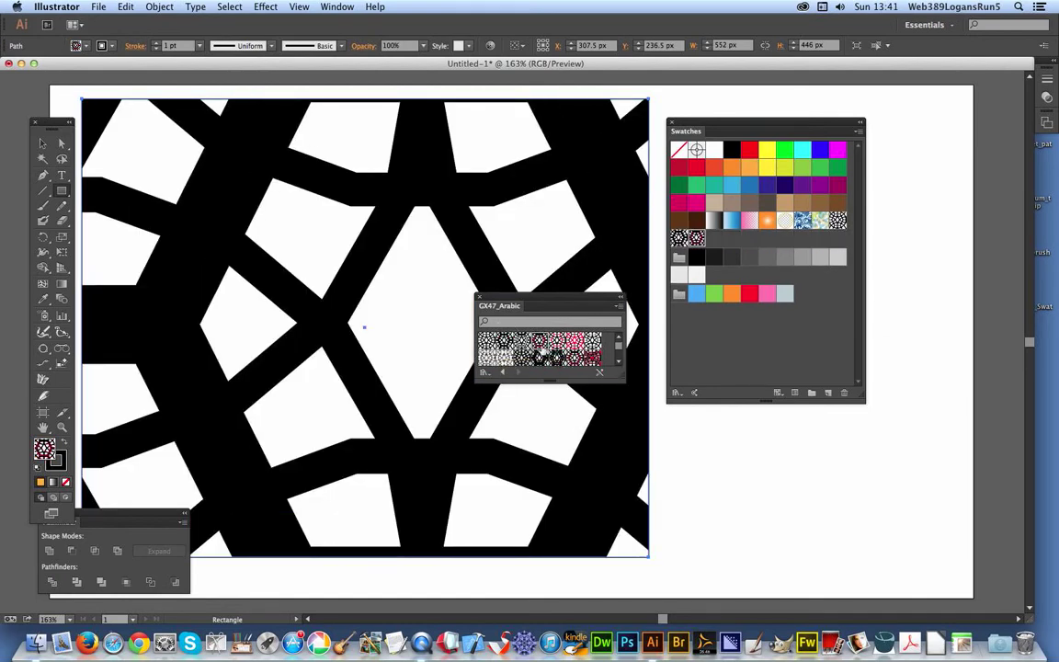
{"action": "left_click", "coordinate": [552, 347]}
{"action": "left_click", "coordinate": [574, 345]}
{"action": "left_click", "coordinate": [593, 348]}
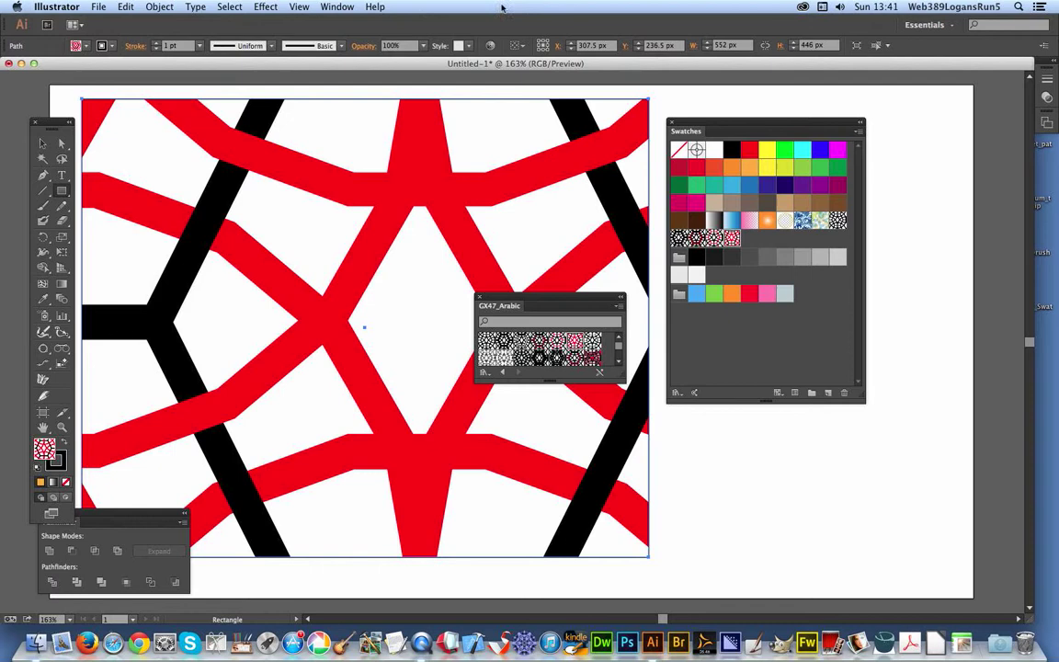
Scale only the rectangle's pattern to 25% uniform, with Transform Objects unchecked.
{"action": "left_click", "coordinate": [158, 7]}
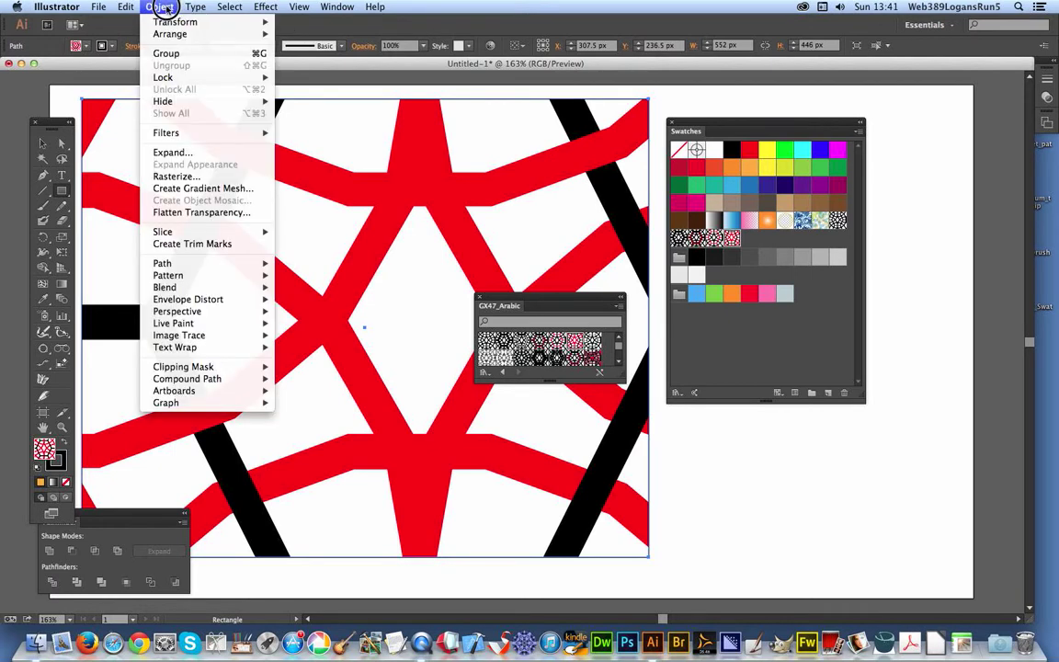
{"action": "left_click", "coordinate": [169, 20]}
{"action": "left_click", "coordinate": [333, 83]}
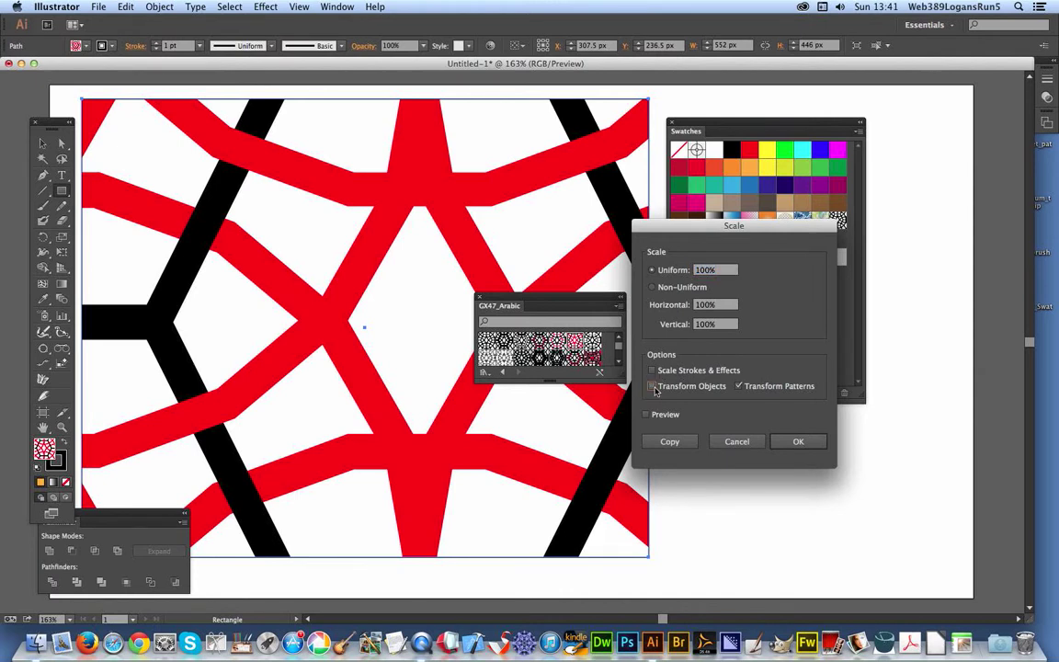
{"action": "left_click", "coordinate": [652, 386]}
{"action": "left_click", "coordinate": [652, 269]}
{"action": "type", "text": "25"}
{"action": "key", "text": "Tab"}
{"action": "left_click_drag", "start_coordinate": [741, 225], "coordinate": [761, 151]}
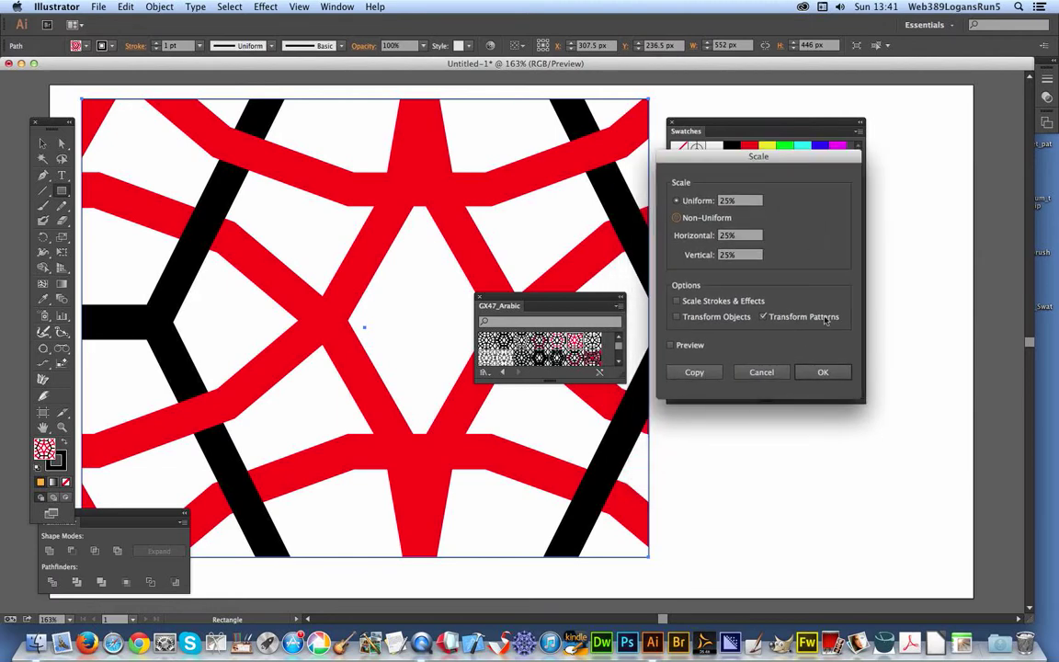
{"action": "left_click", "coordinate": [820, 372]}
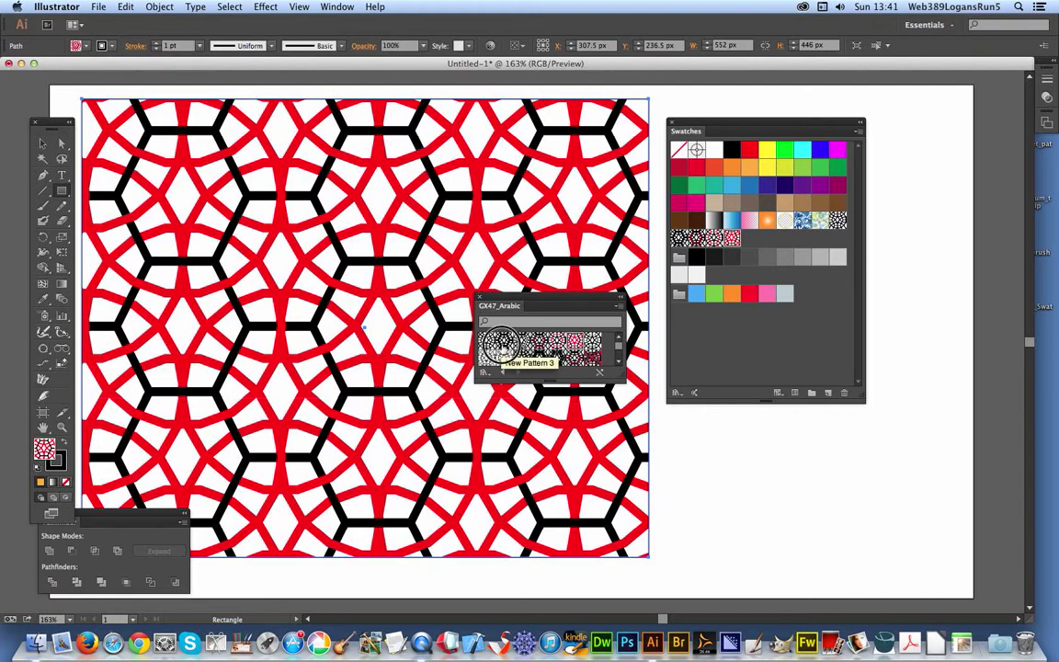
Try black-and-white, hexagon and red lattice patterns, then a dark-red tiled pattern.
{"action": "left_click", "coordinate": [501, 352]}
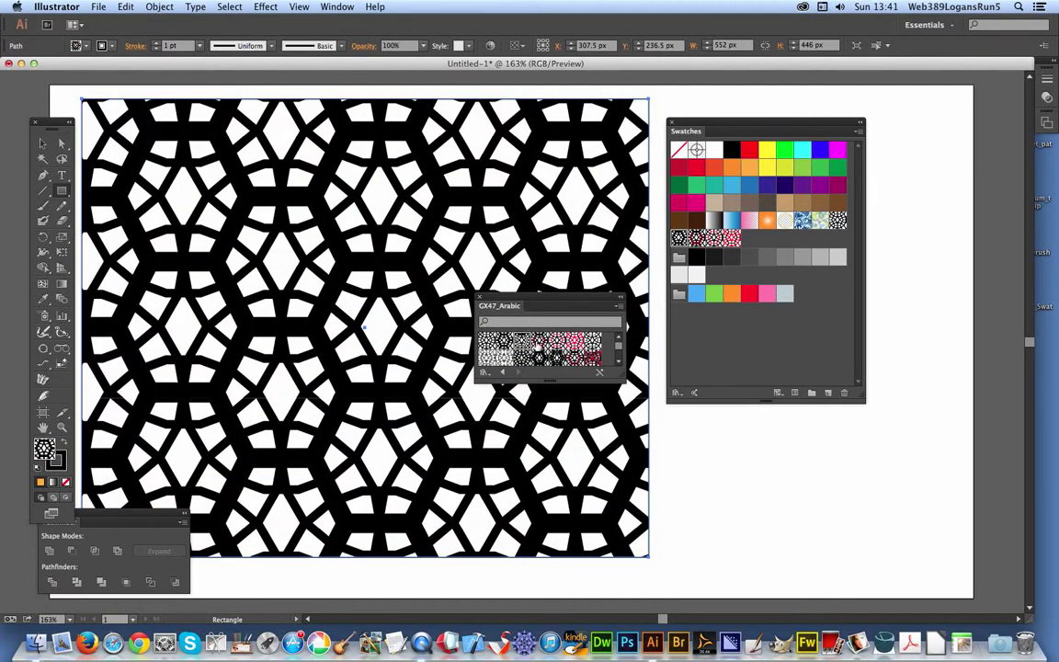
{"action": "left_click", "coordinate": [534, 345]}
{"action": "left_click", "coordinate": [577, 346]}
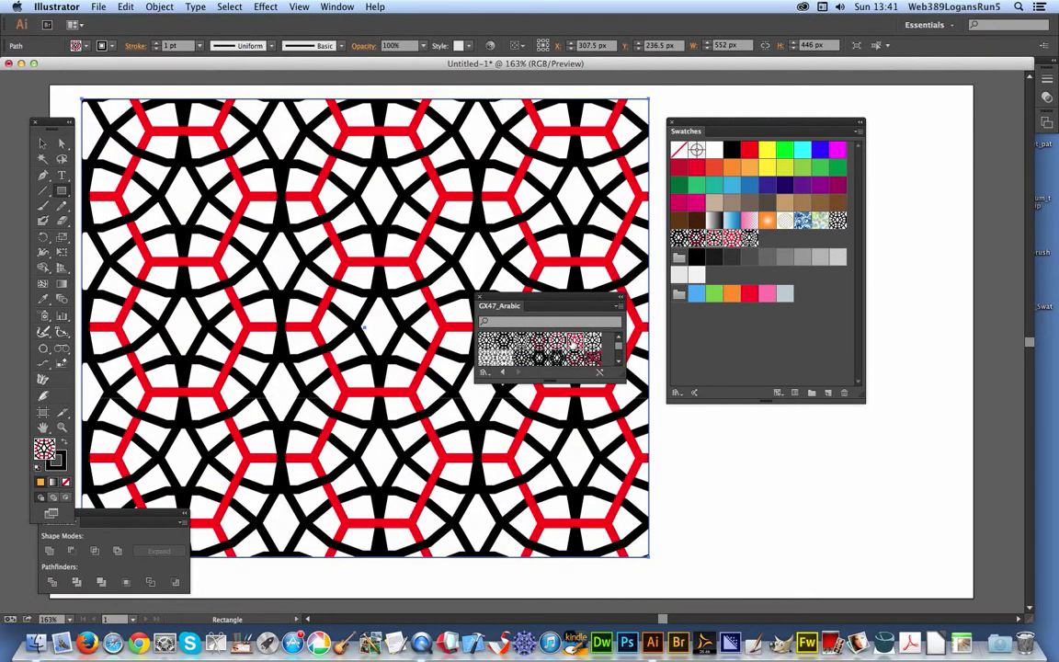
{"action": "left_click", "coordinate": [574, 342]}
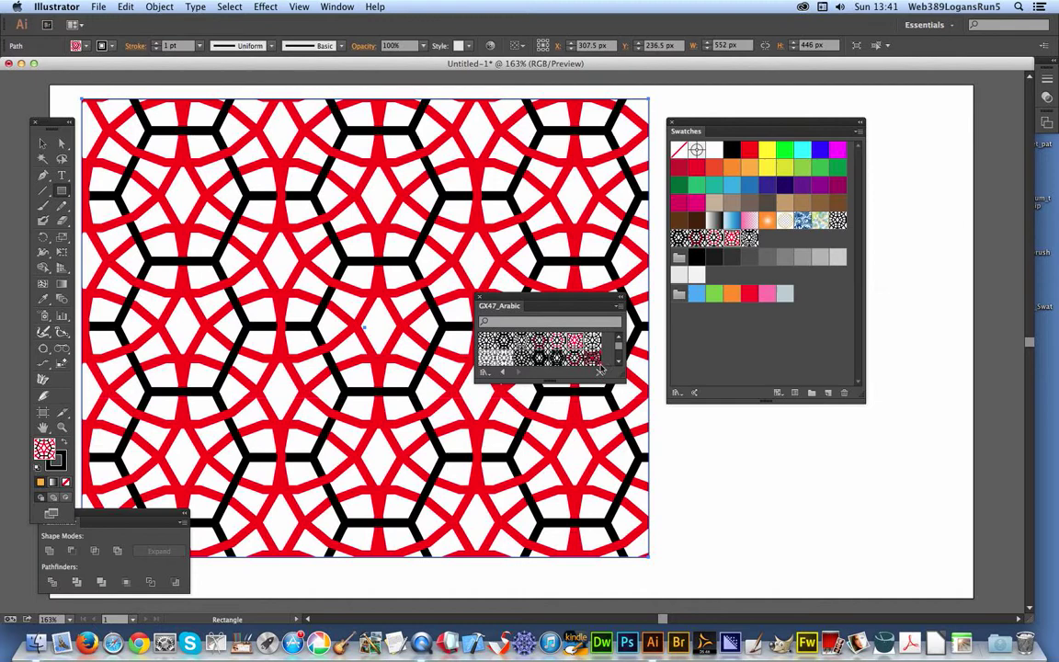
{"action": "left_click", "coordinate": [597, 358]}
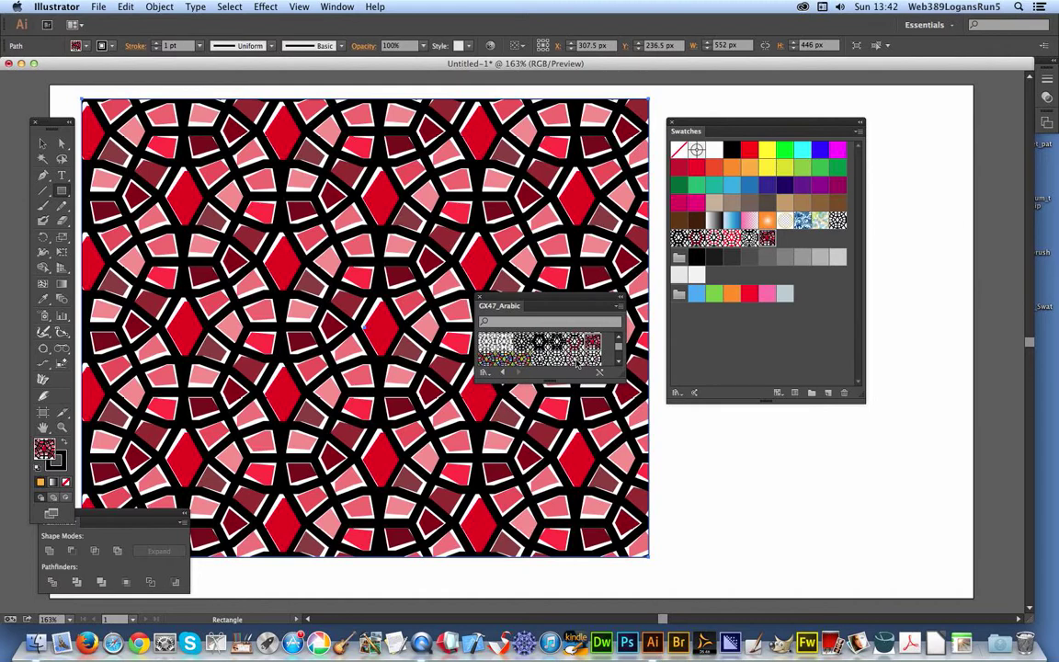
Scroll further down the library and settle on the red hexagon pattern over thin lines.
{"action": "scroll", "coordinate": [570, 357], "scroll_direction": "down", "scroll_amount": 2}
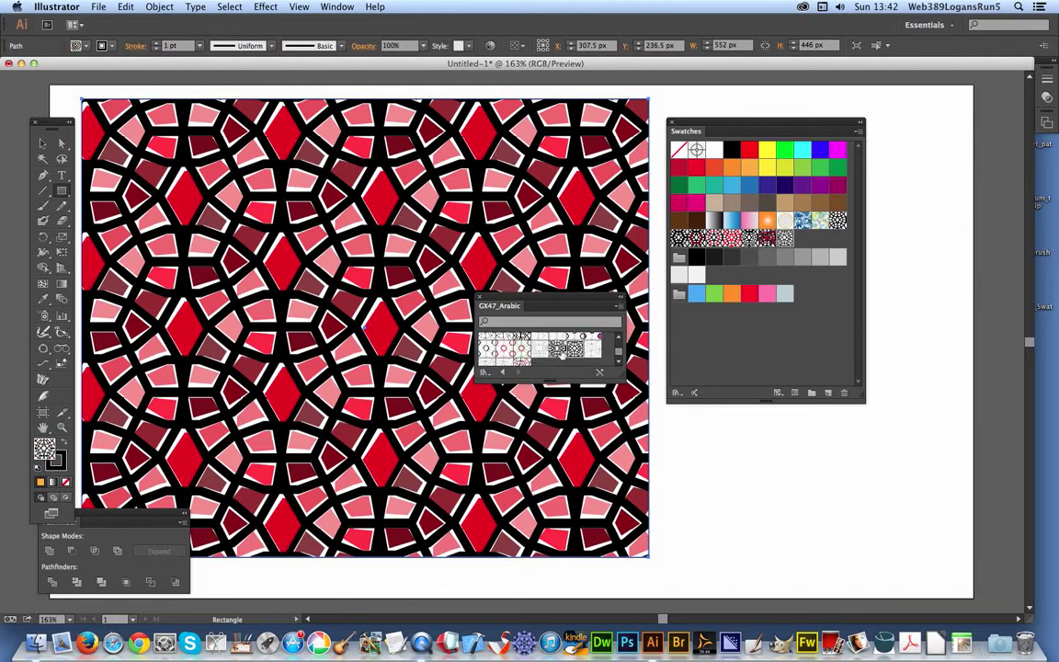
{"action": "left_click", "coordinate": [548, 350]}
{"action": "left_click", "coordinate": [540, 351]}
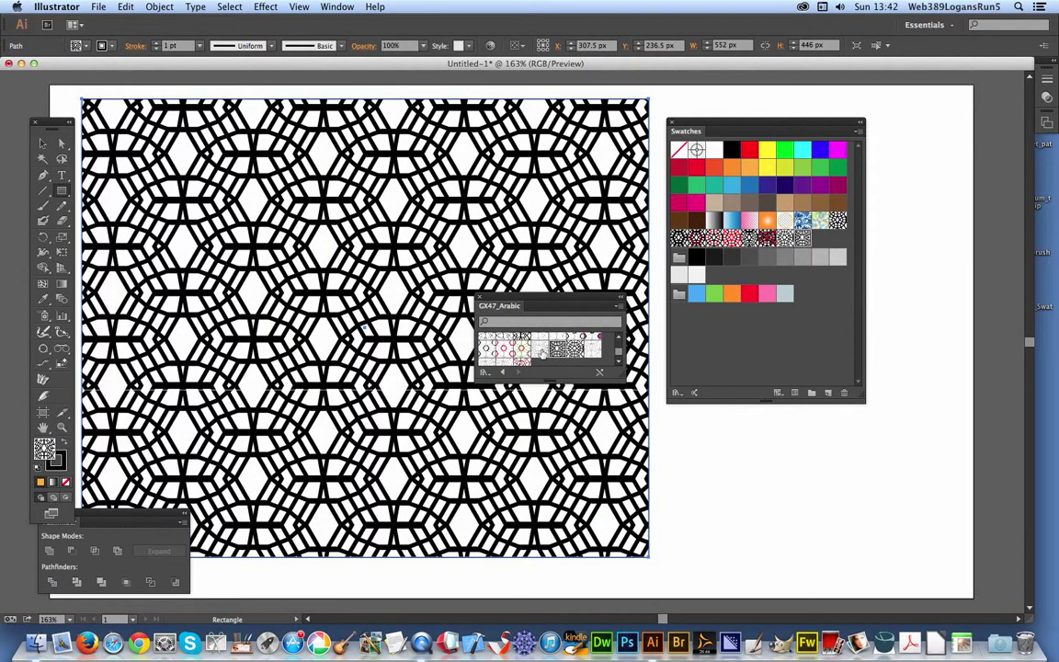
{"action": "left_click", "coordinate": [521, 350]}
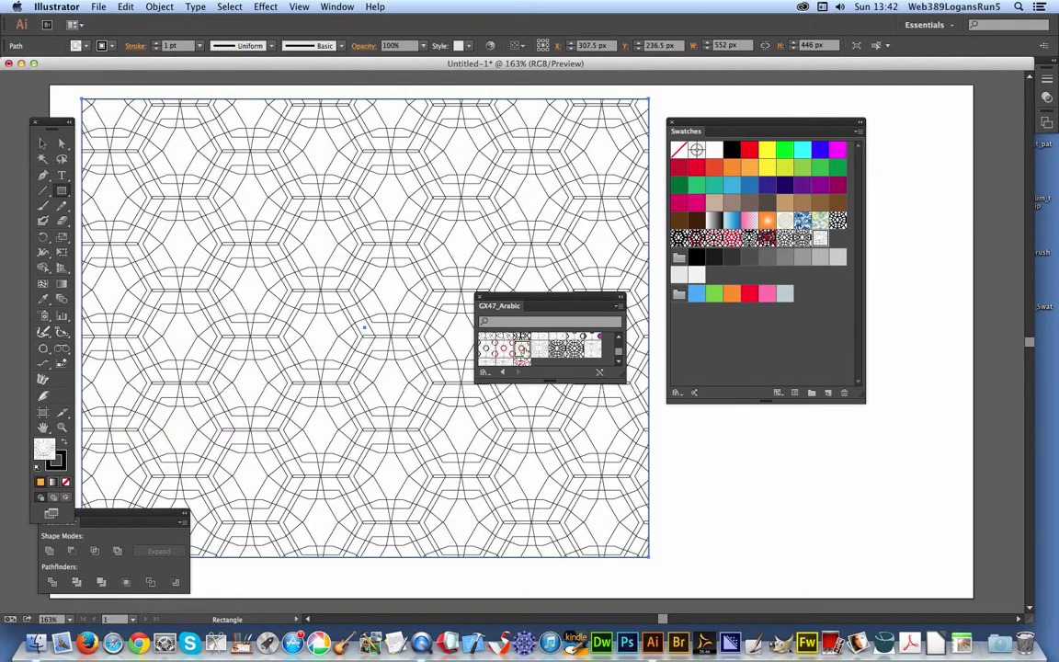
{"action": "left_click", "coordinate": [502, 349]}
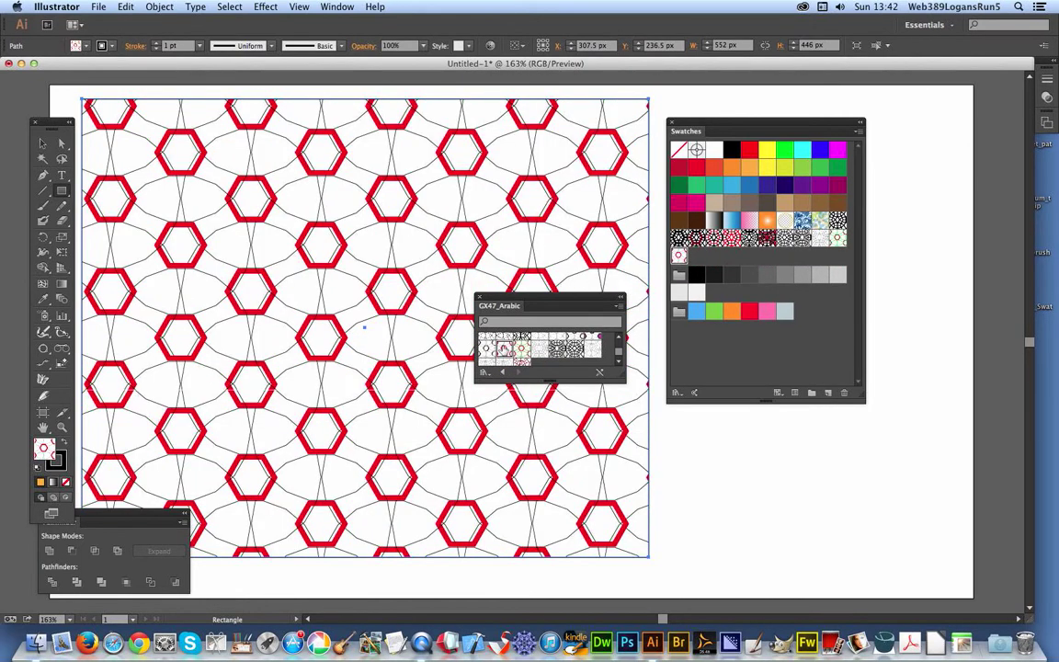